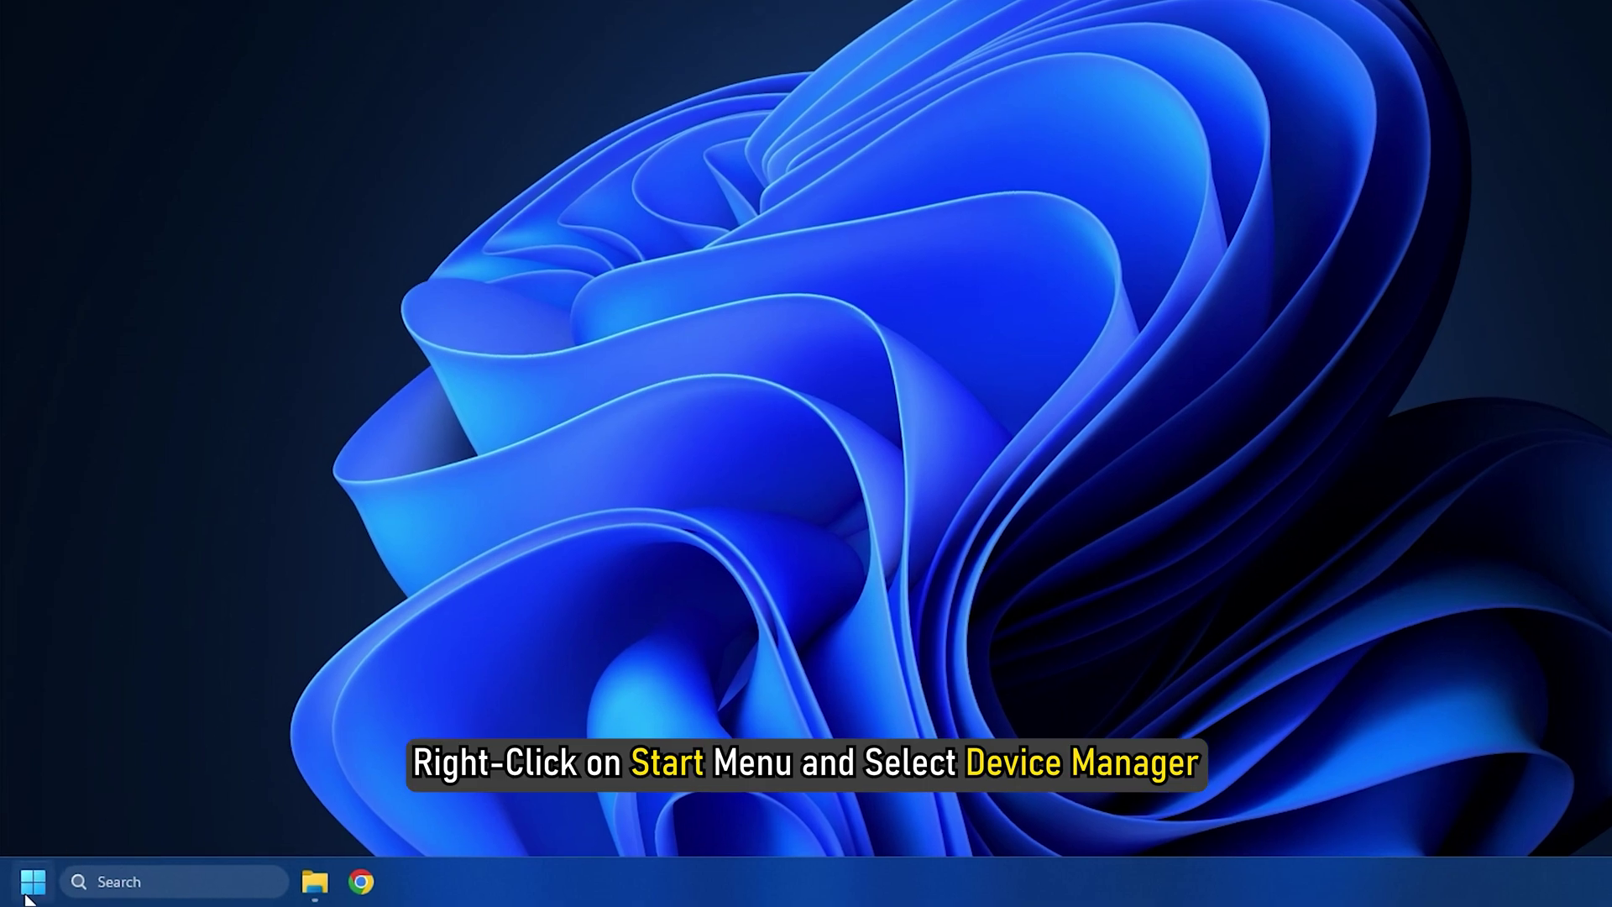
# In Device Manager's System devices, auto-search drivers for the PCI Express Downstream Switch Port.
pyautogui.rightClick(27, 898)
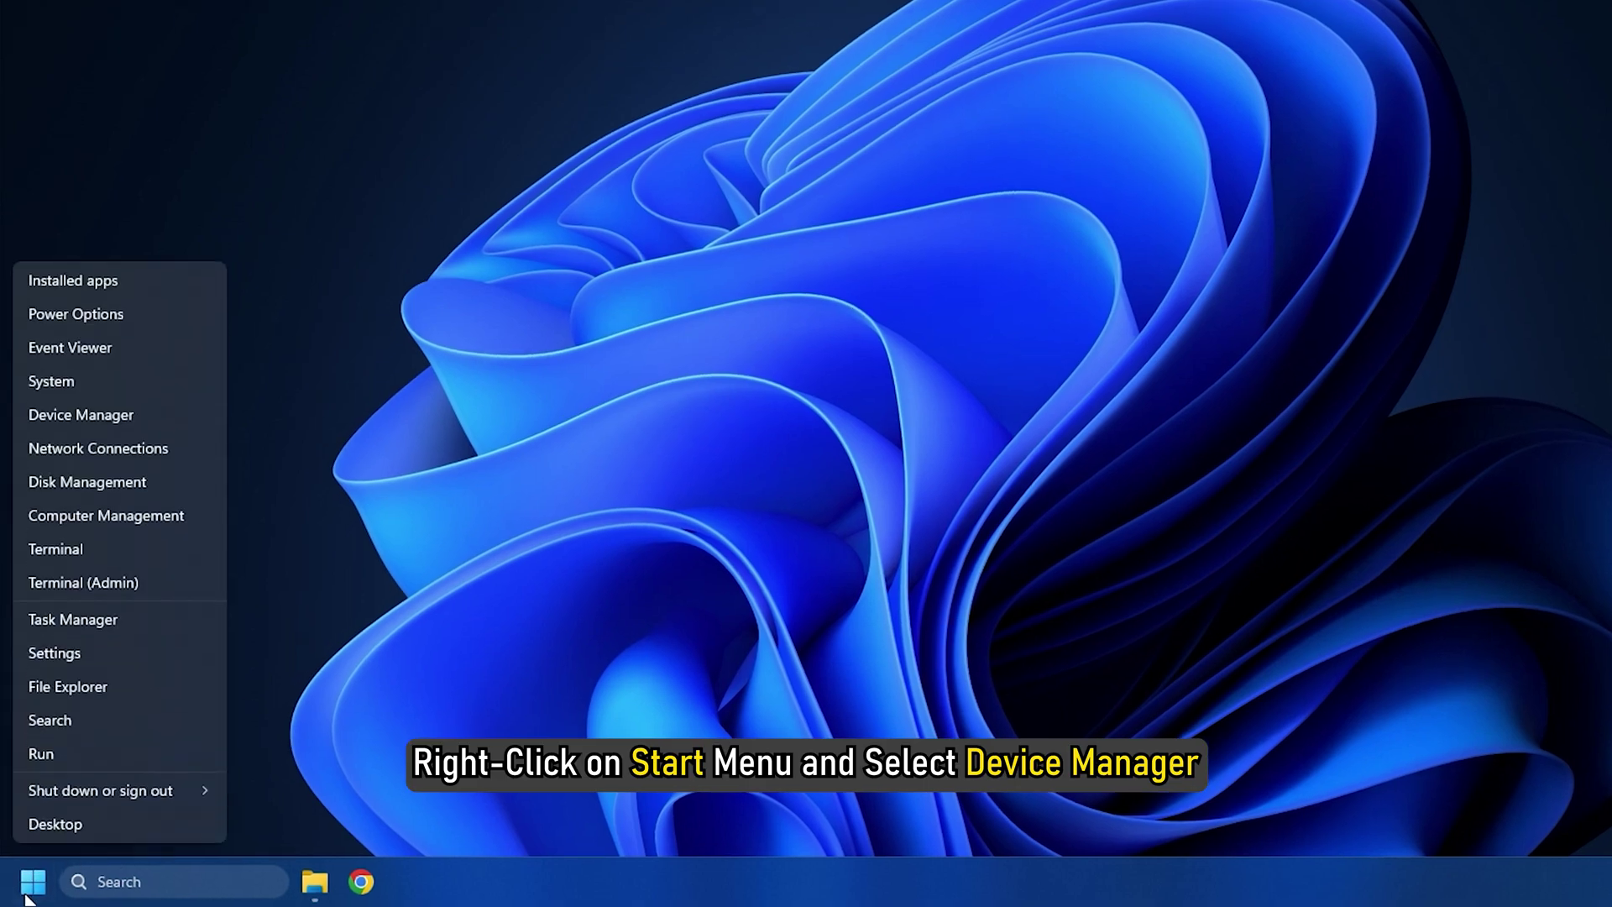
pyautogui.click(109, 419)
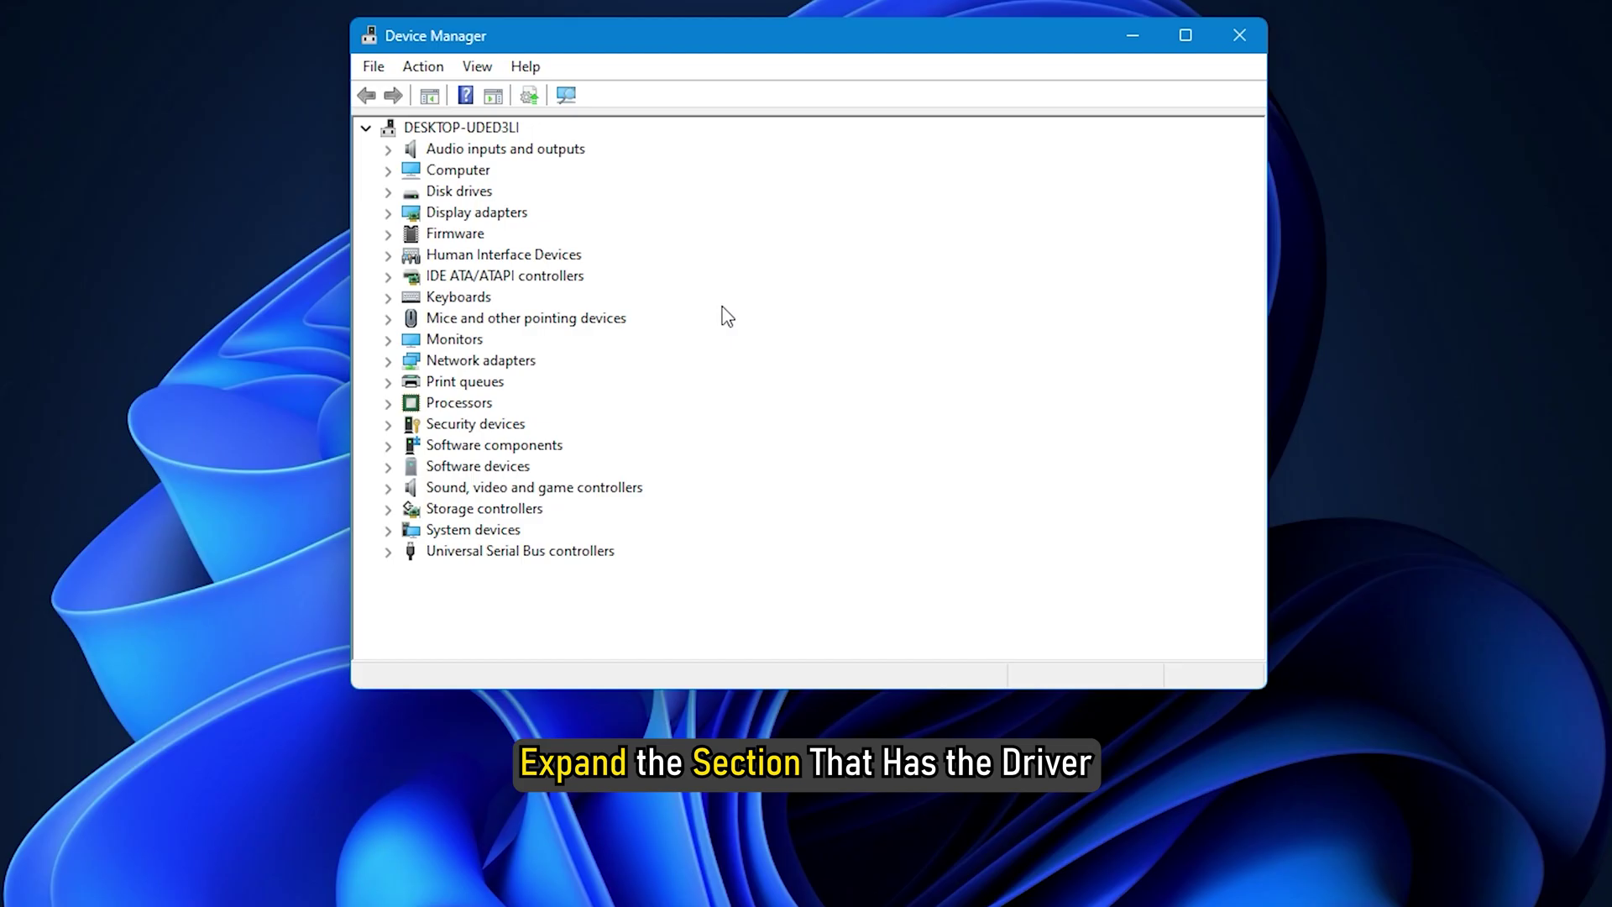
pyautogui.click(389, 530)
pyautogui.scroll(-2, 773, 454)
pyautogui.scroll(-1, 592, 393)
pyautogui.rightClick(591, 393)
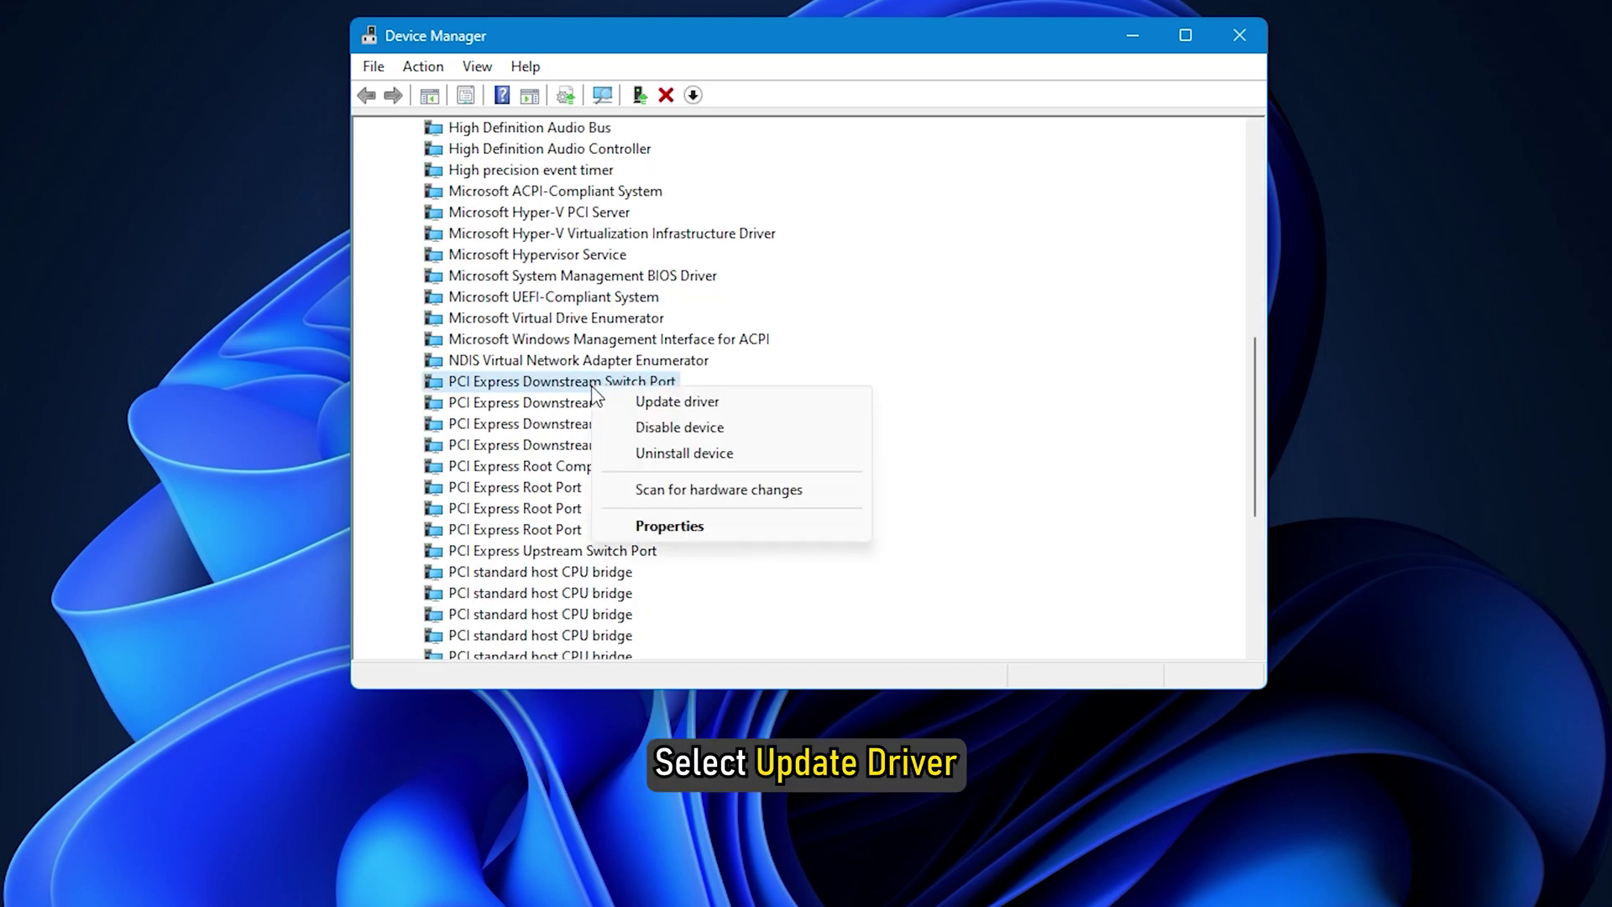
pyautogui.click(702, 406)
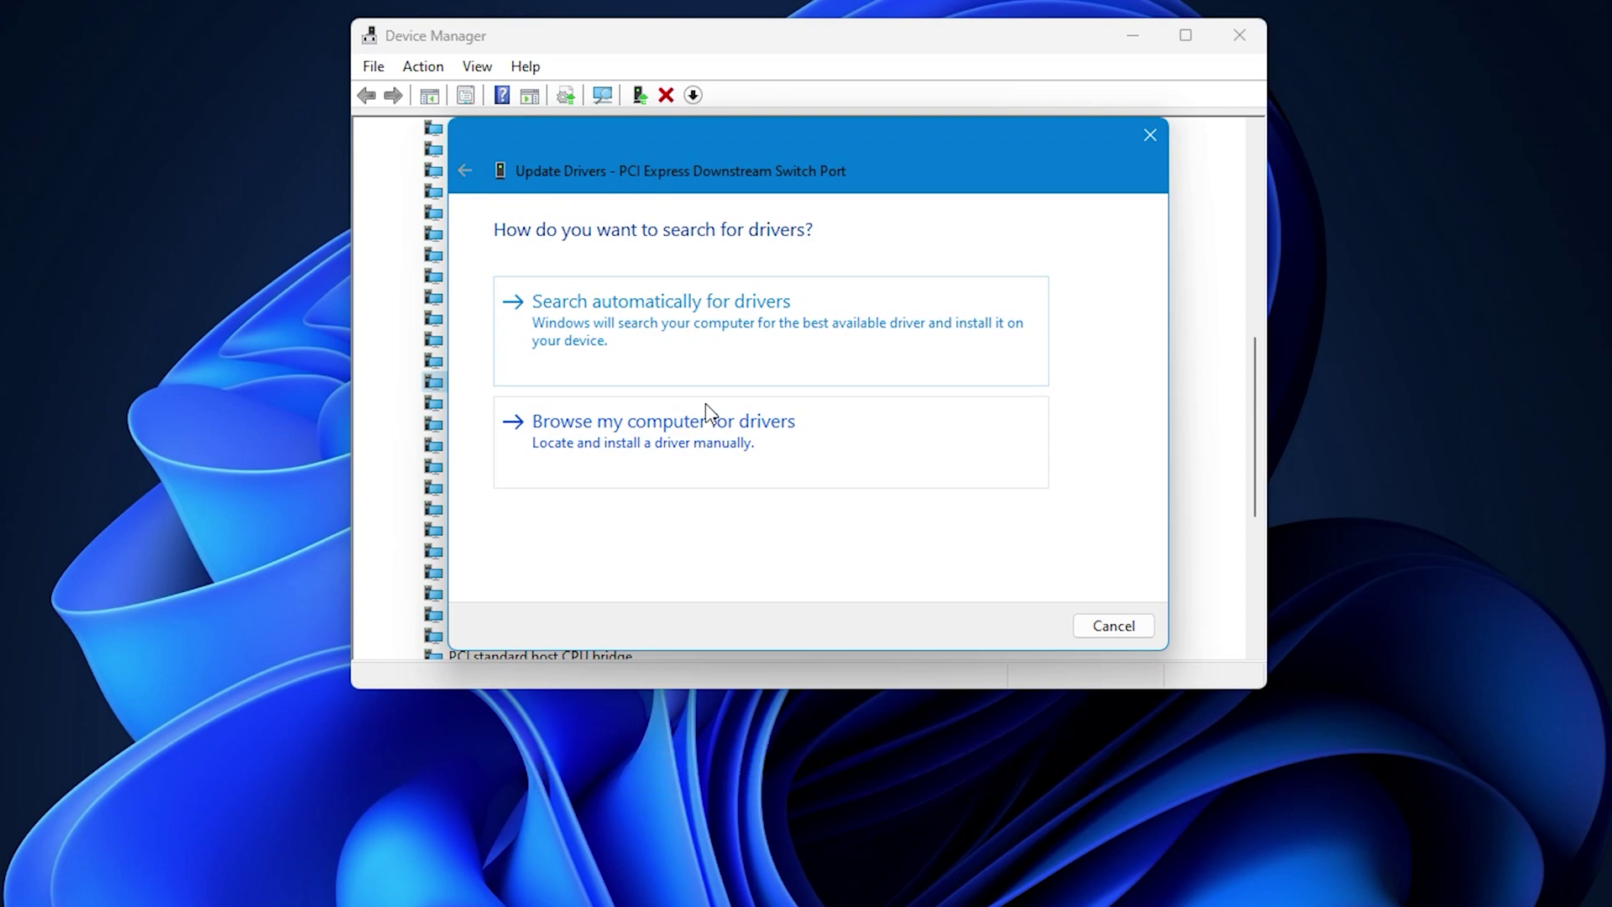
pyautogui.click(710, 323)
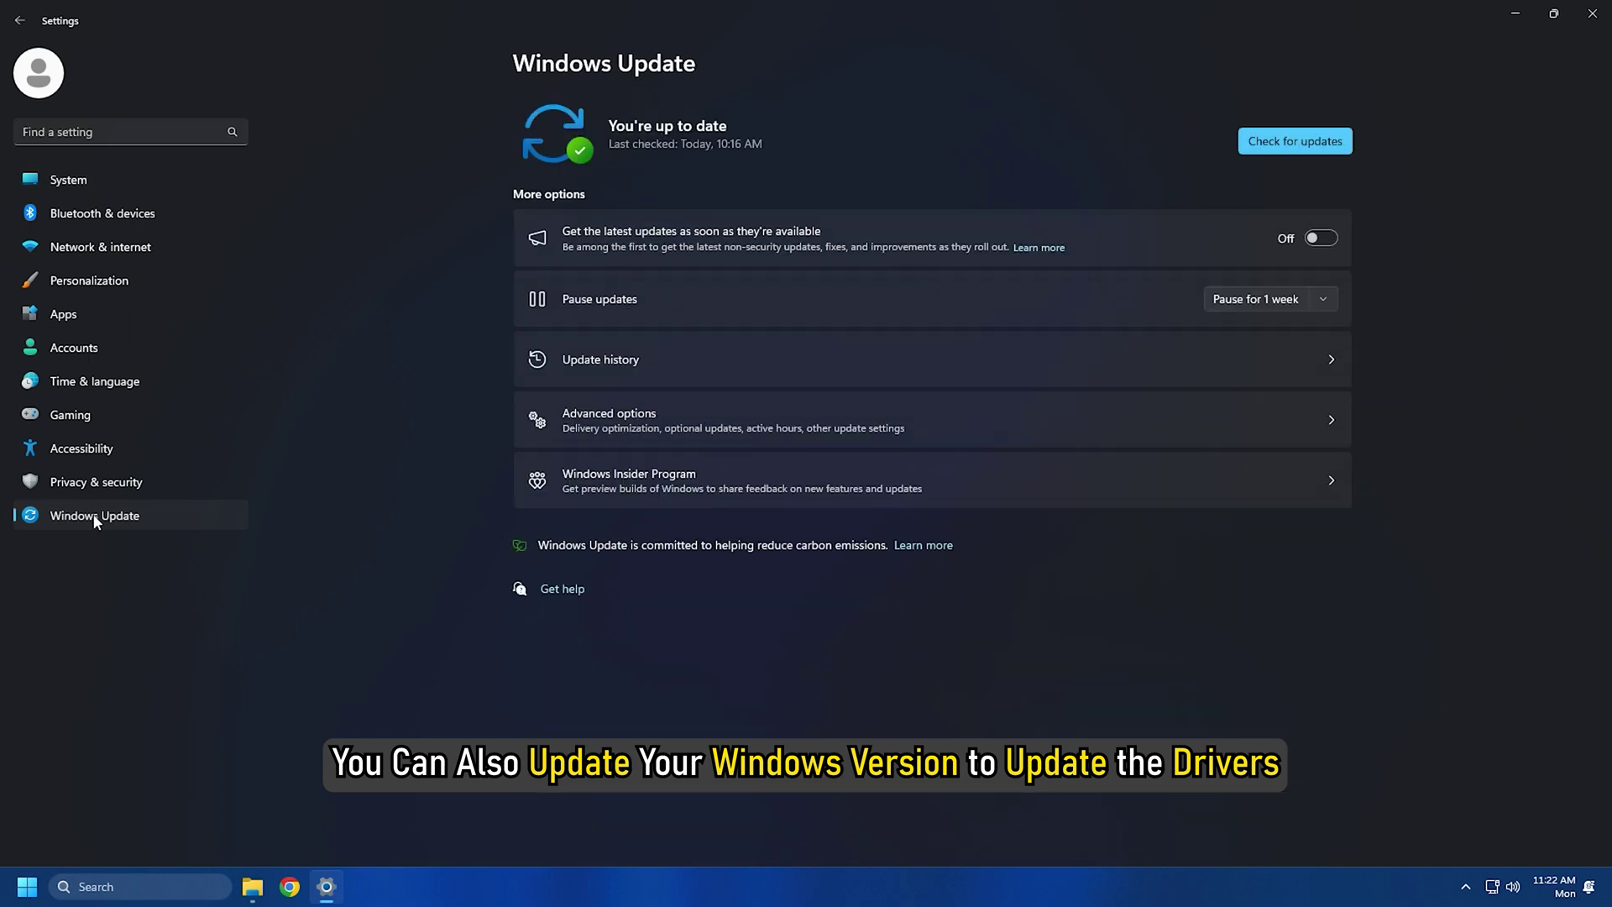
# Run Check for updates on the Windows Update settings page.
pyautogui.click(1278, 139)
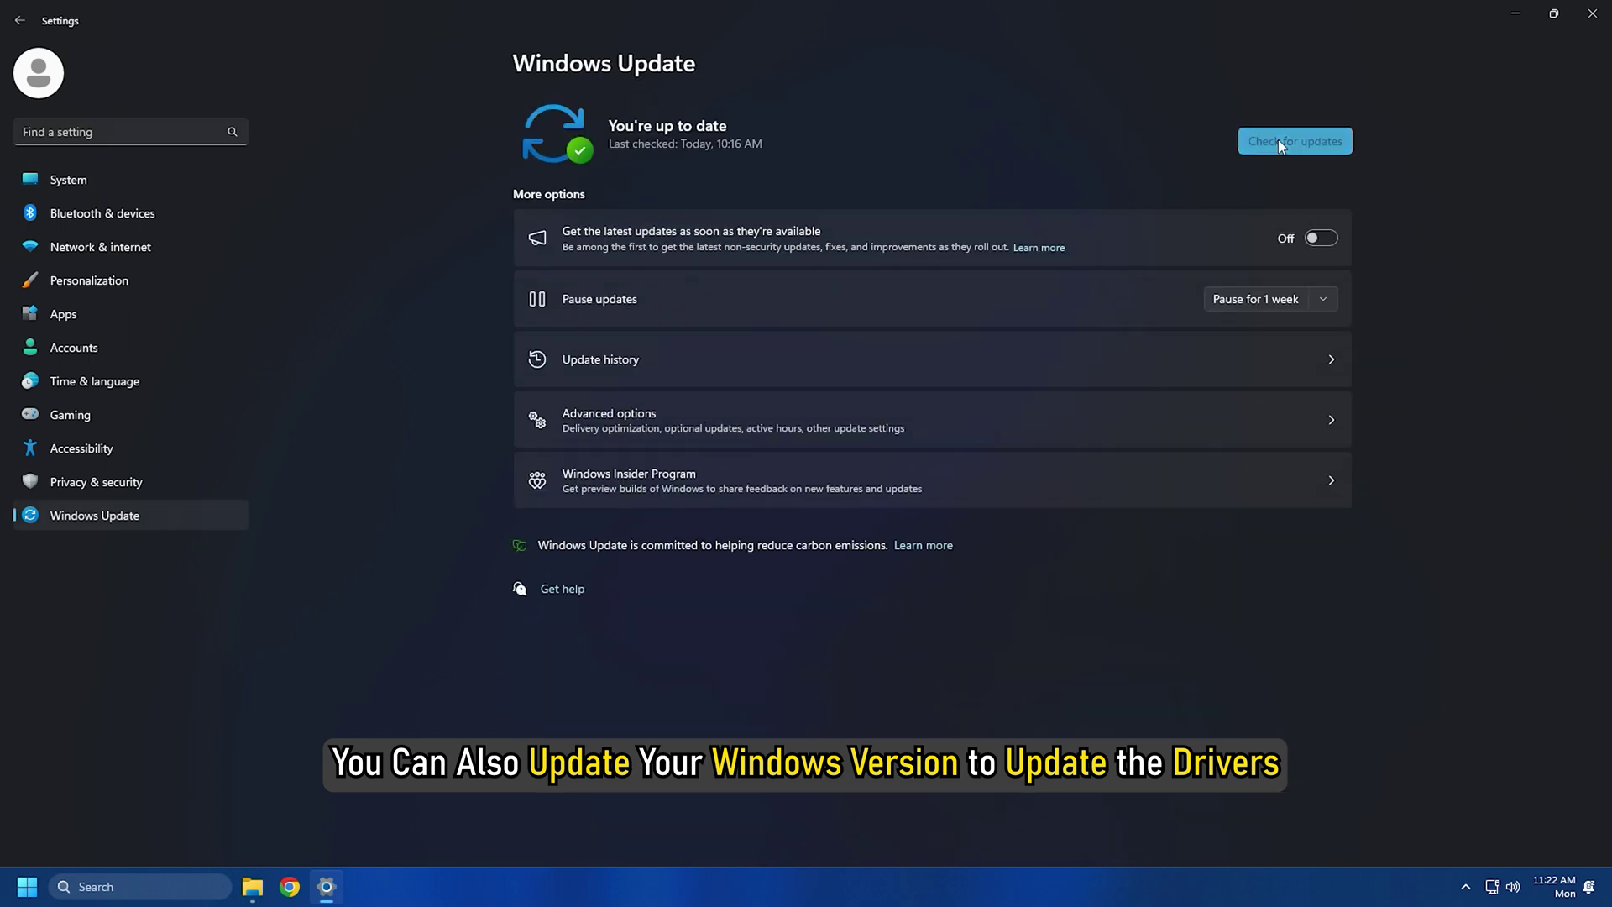